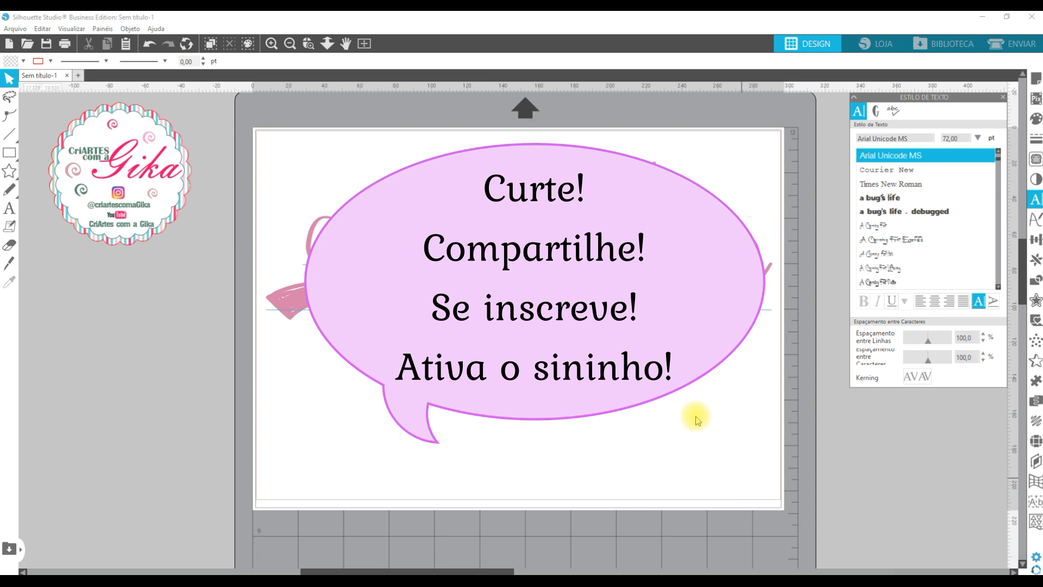
drag(352, 166, 634, 411)
drag(442, 177, 470, 277)
drag(551, 135, 626, 288)
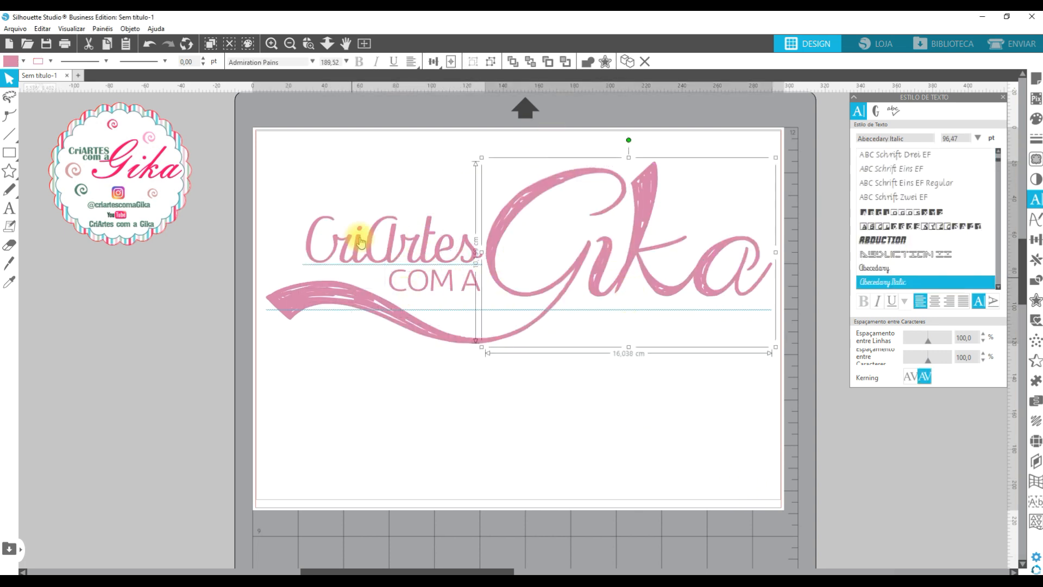
drag(745, 428, 274, 138)
click(570, 442)
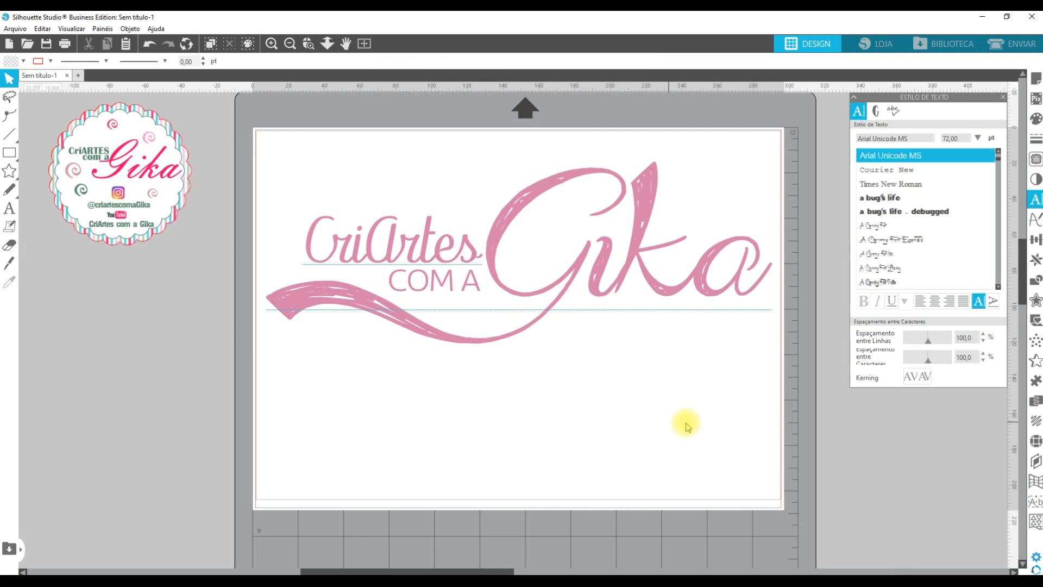
drag(682, 422, 410, 198)
click(533, 450)
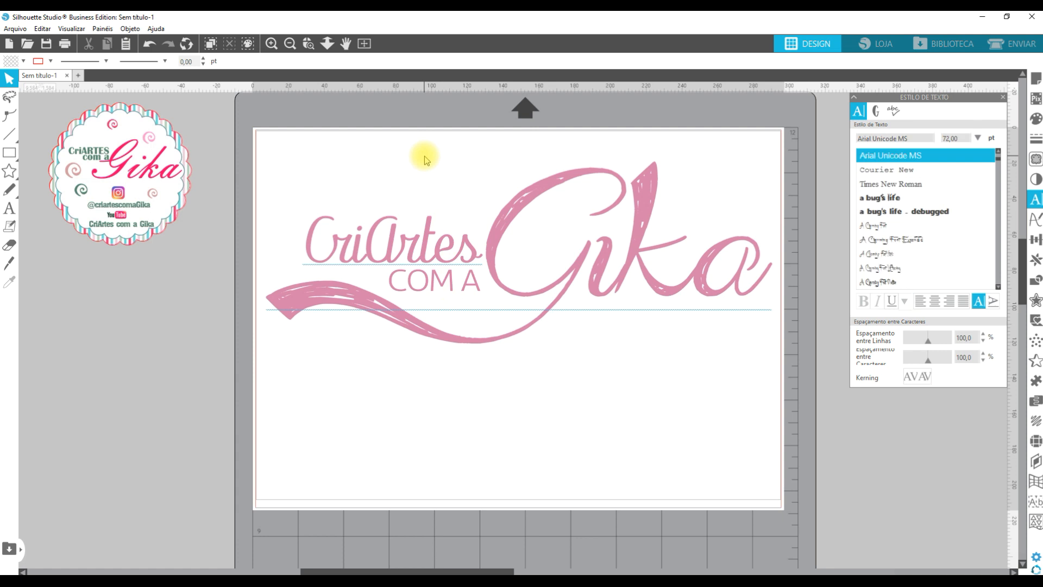
click(471, 279)
click(517, 407)
drag(439, 188, 333, 170)
click(638, 410)
click(491, 451)
drag(530, 272, 338, 181)
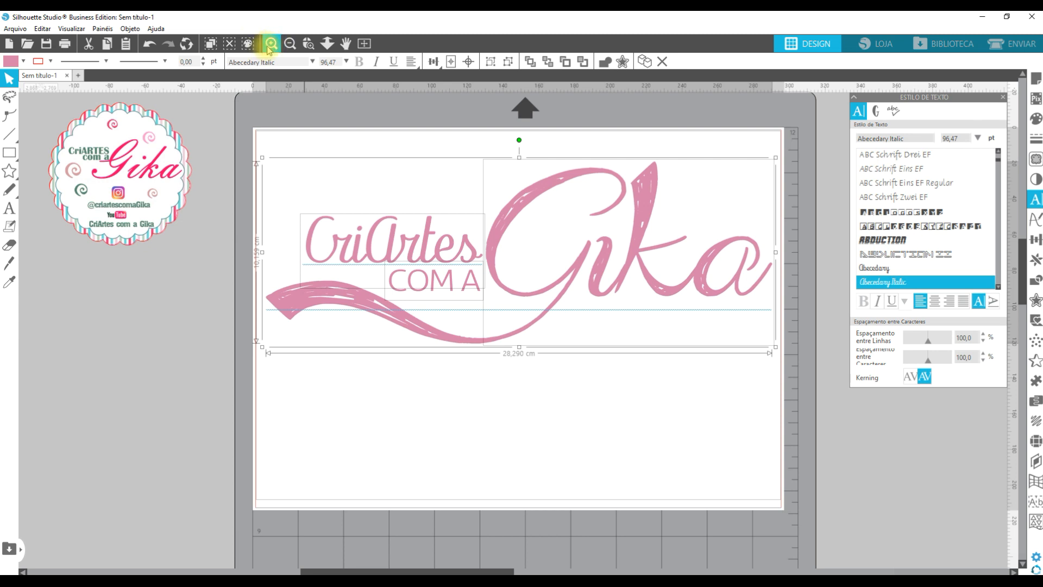
click(439, 373)
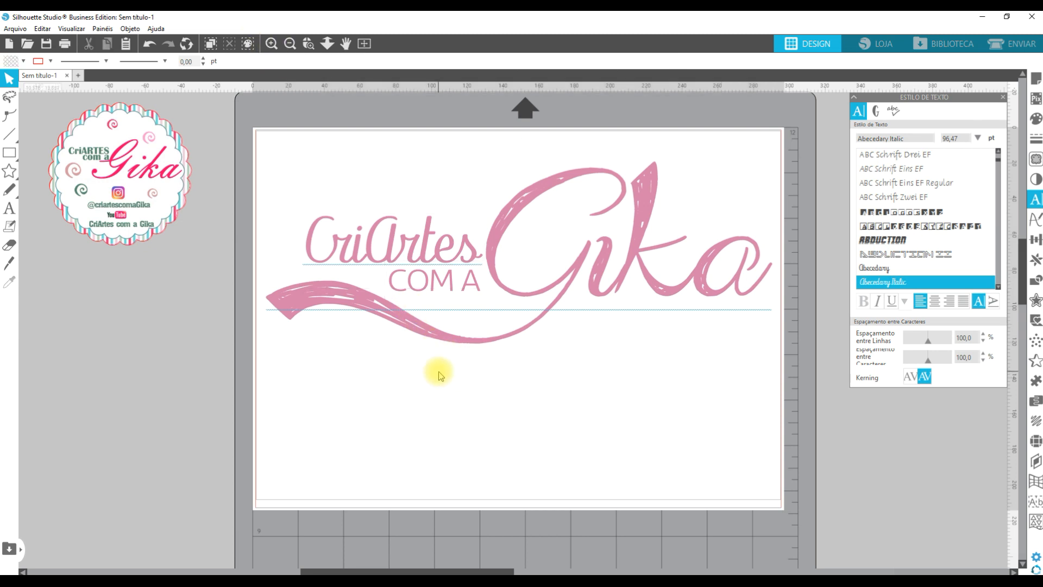
Step: Combine the "CriArtes", "COM A" and "Gika" texts into a single object
click(461, 255)
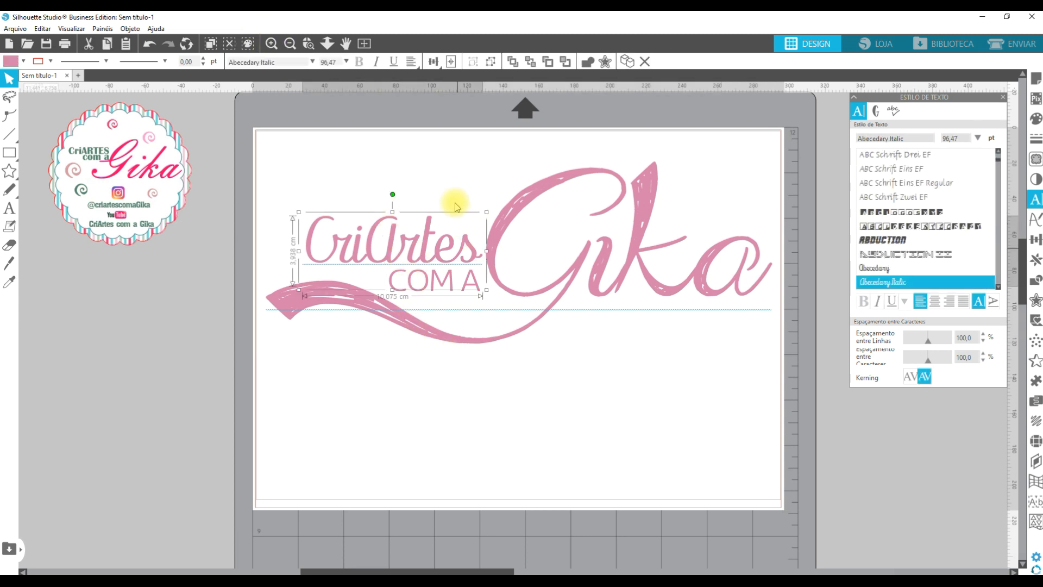
shift+click(456, 288)
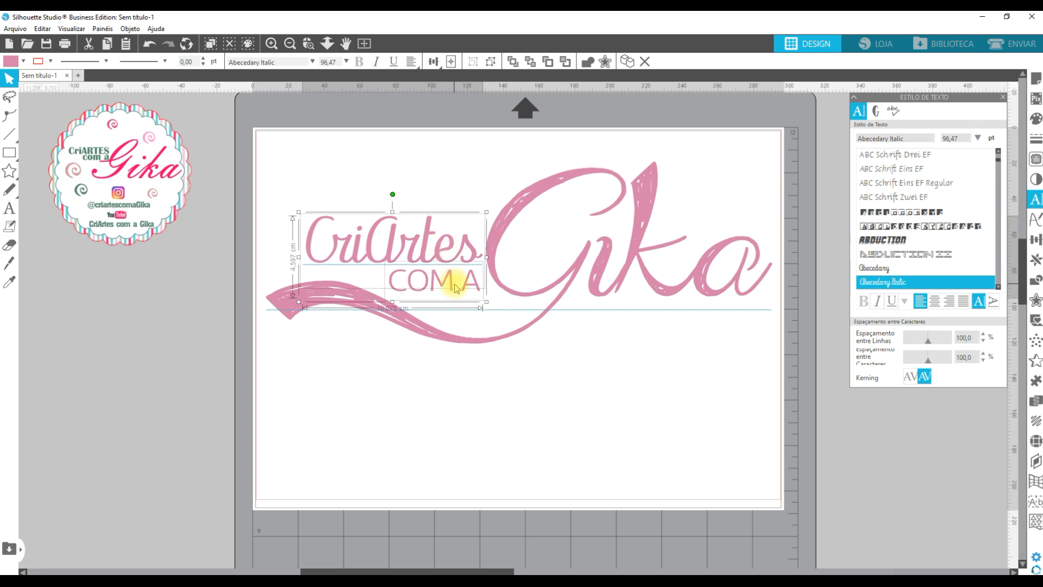
shift+click(493, 274)
right_click(491, 272)
click(525, 440)
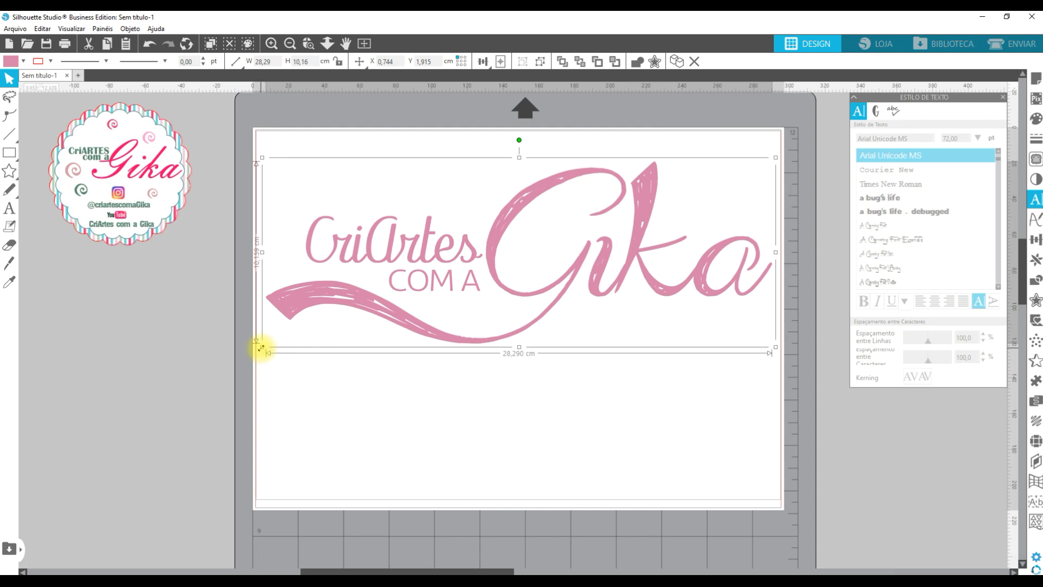
Step: Enlarge the logo to about 28.70 × 10.31 cm and move it up near the page's upper edge
drag(261, 348, 254, 350)
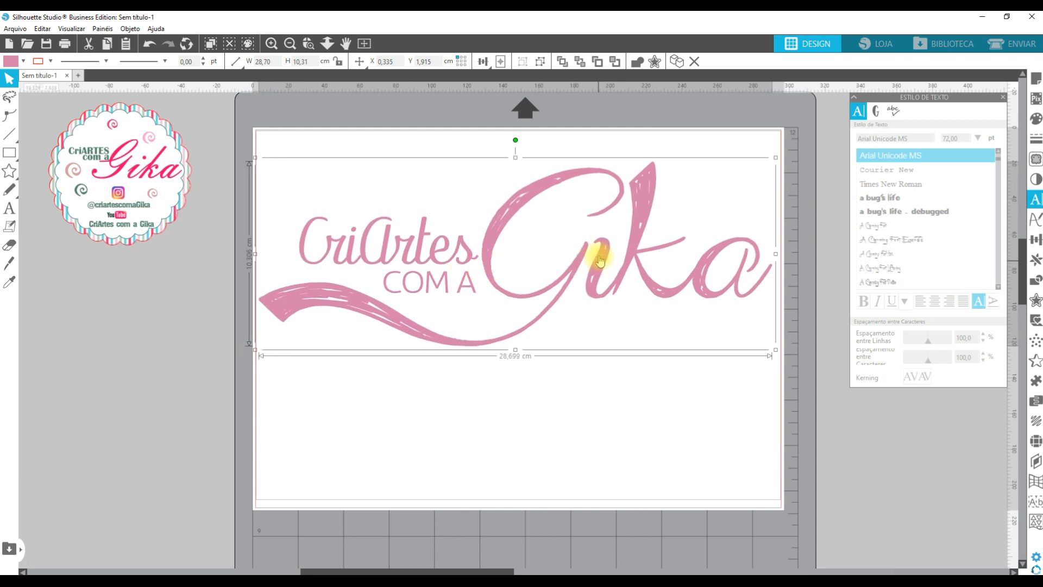
drag(600, 261, 601, 241)
click(580, 338)
click(559, 271)
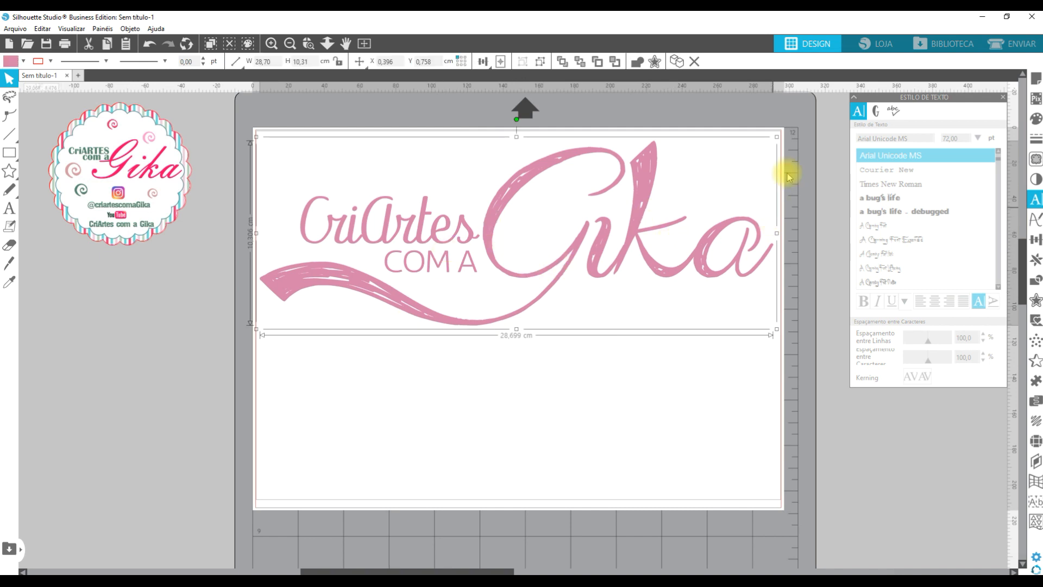
Step: Apply the attached shadow type next to "Sem sombra" to the logo and nudge the logo slightly up
click(1037, 180)
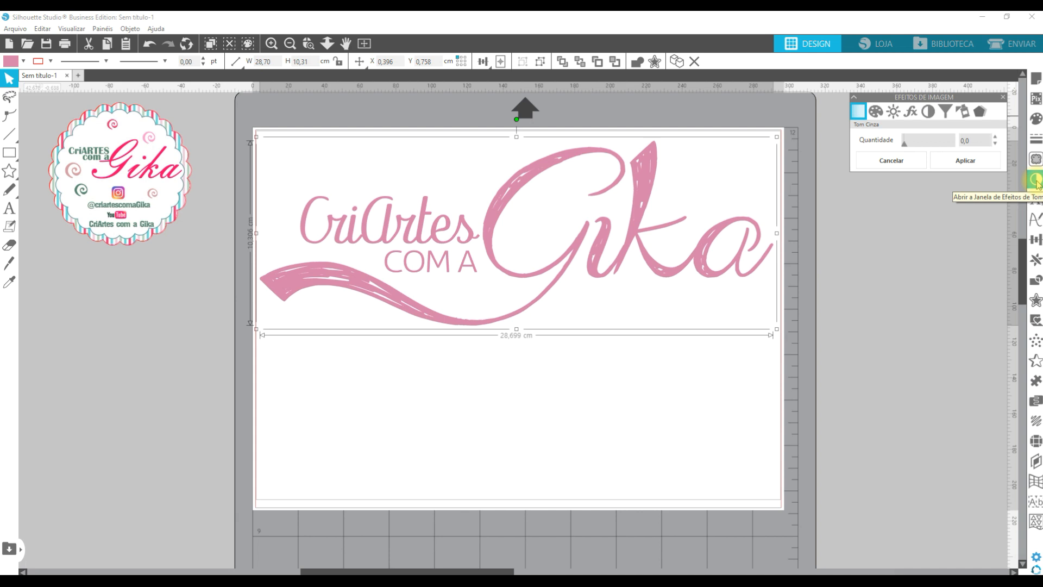
click(978, 112)
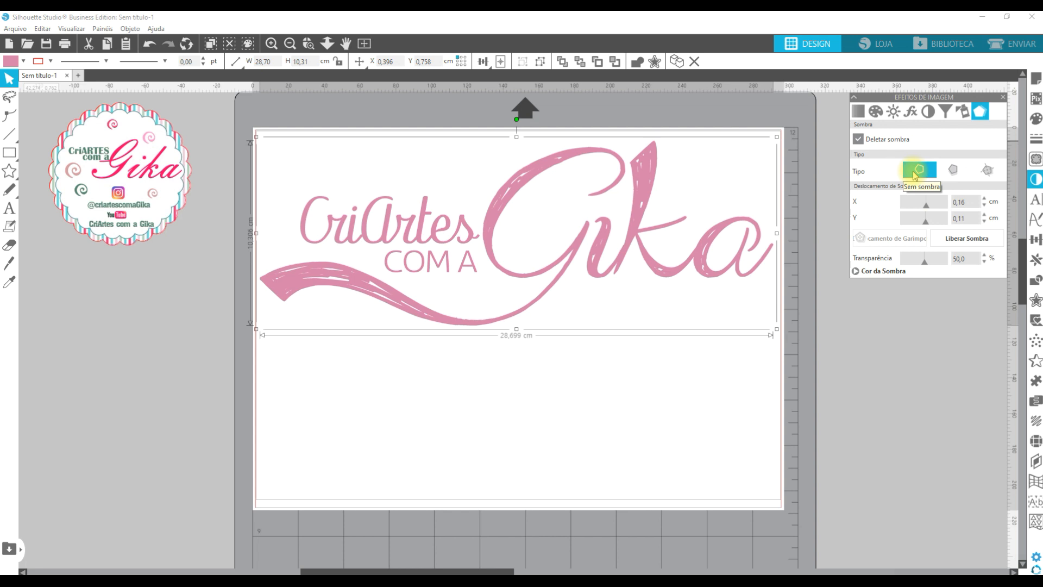
click(951, 177)
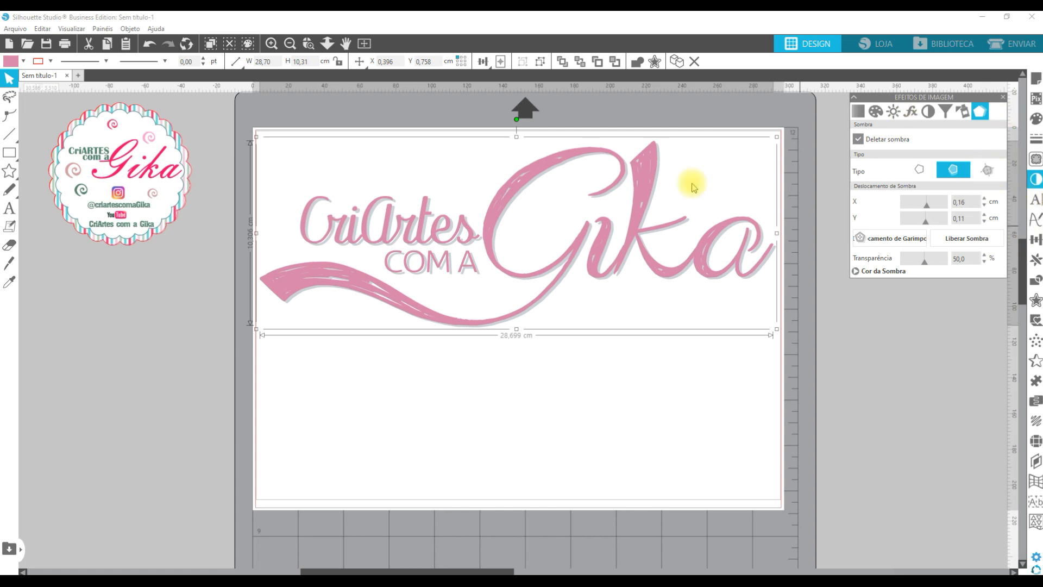
mouse_move(646, 205)
mouse_down()
mouse_move(645, 311)
mouse_move(659, 297)
mouse_move(640, 254)
mouse_move(644, 194)
mouse_up()
click(958, 172)
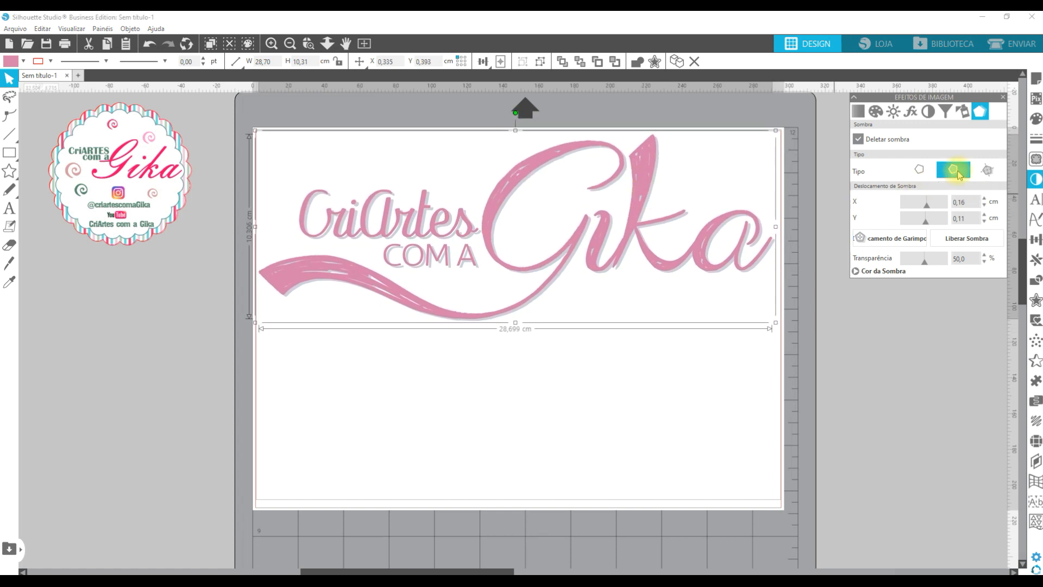
Step: Release the gray shadow from the logo and move it to the empty area below the logo
click(950, 243)
mouse_move(630, 259)
mouse_down()
mouse_move(636, 401)
mouse_move(635, 205)
mouse_move(635, 248)
mouse_move(670, 238)
mouse_move(624, 263)
mouse_move(660, 303)
mouse_move(632, 248)
mouse_move(677, 251)
mouse_move(617, 241)
mouse_move(631, 243)
mouse_up()
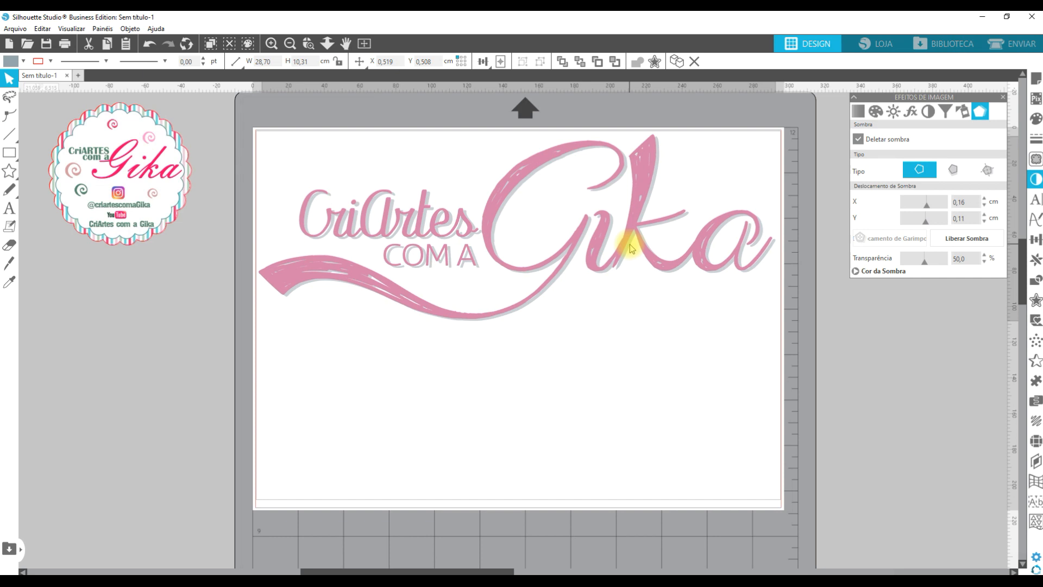
click(631, 244)
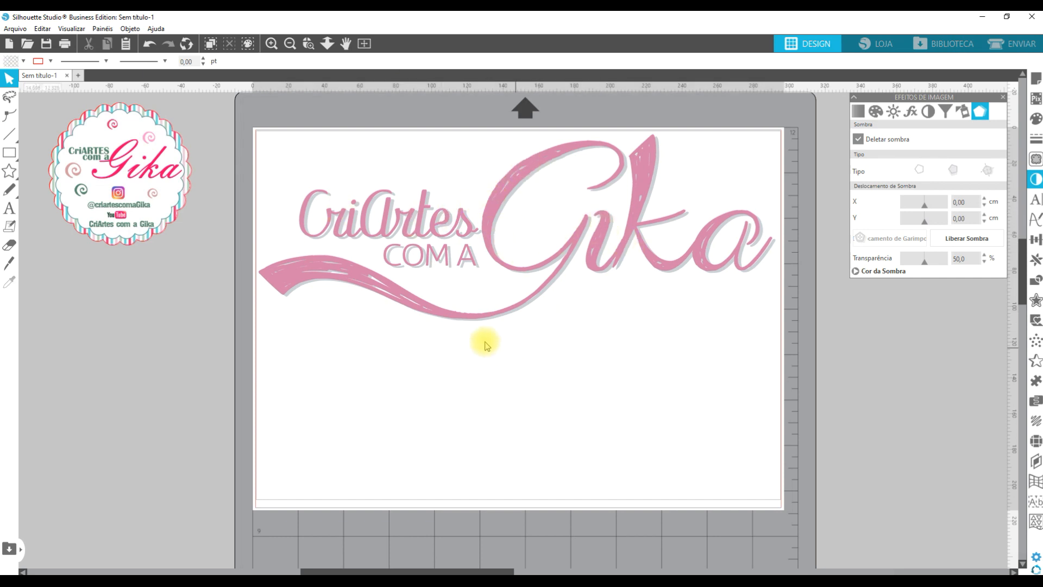
drag(635, 241, 636, 382)
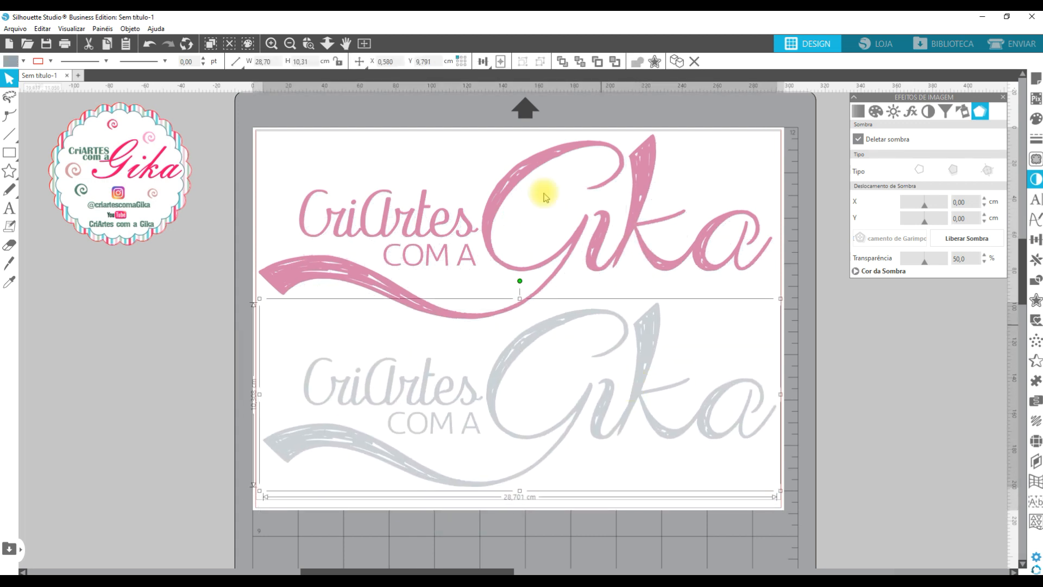
Step: Undo the shadow's moves and its release from the logo
click(144, 41)
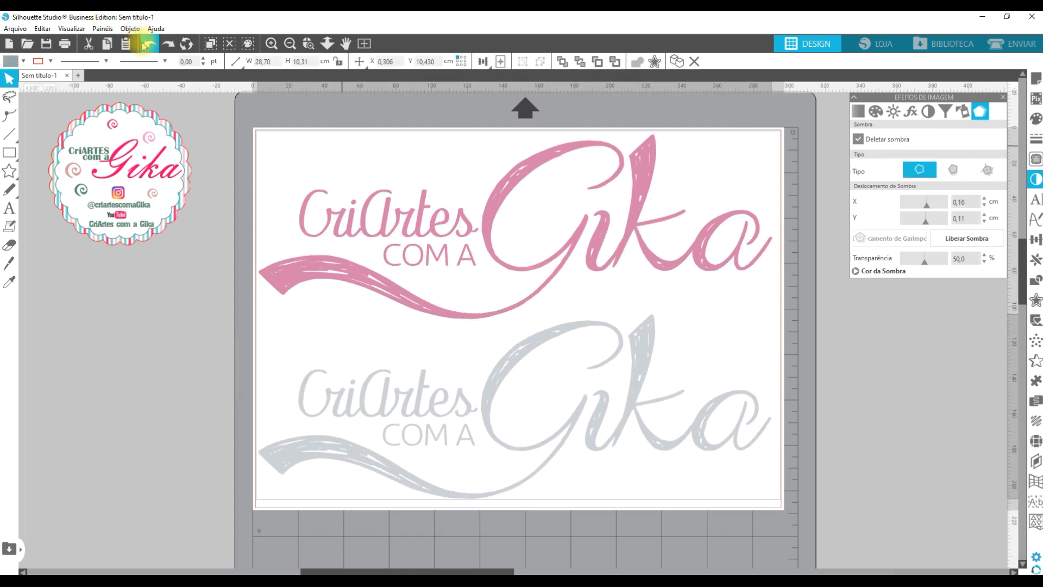
click(144, 44)
click(144, 44)
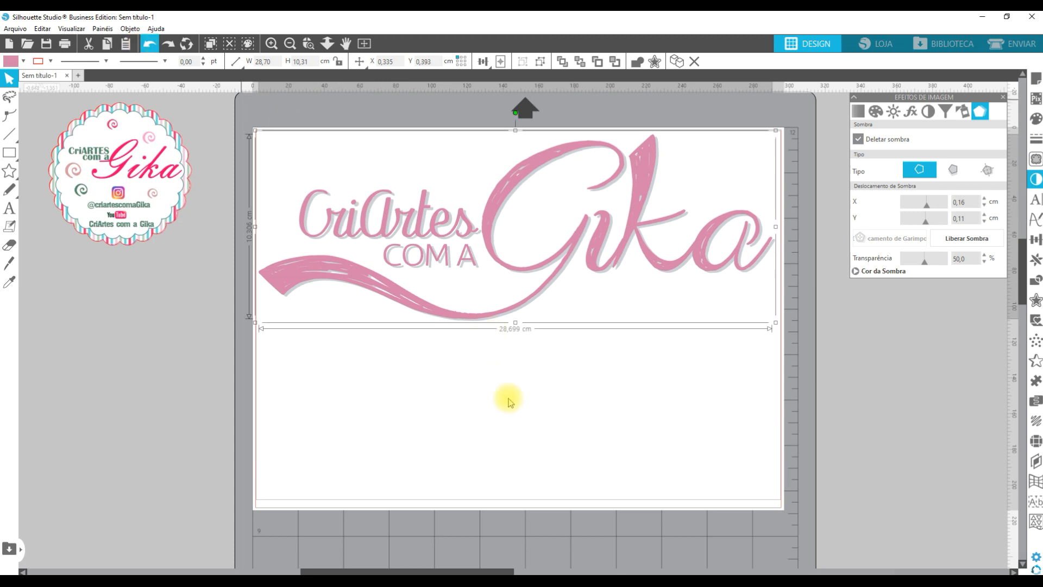
Step: Nudge the logo with its attached shadow slightly down the page, to about X 0.396 and Y 0.667 cm
click(578, 376)
drag(574, 252, 576, 257)
click(575, 258)
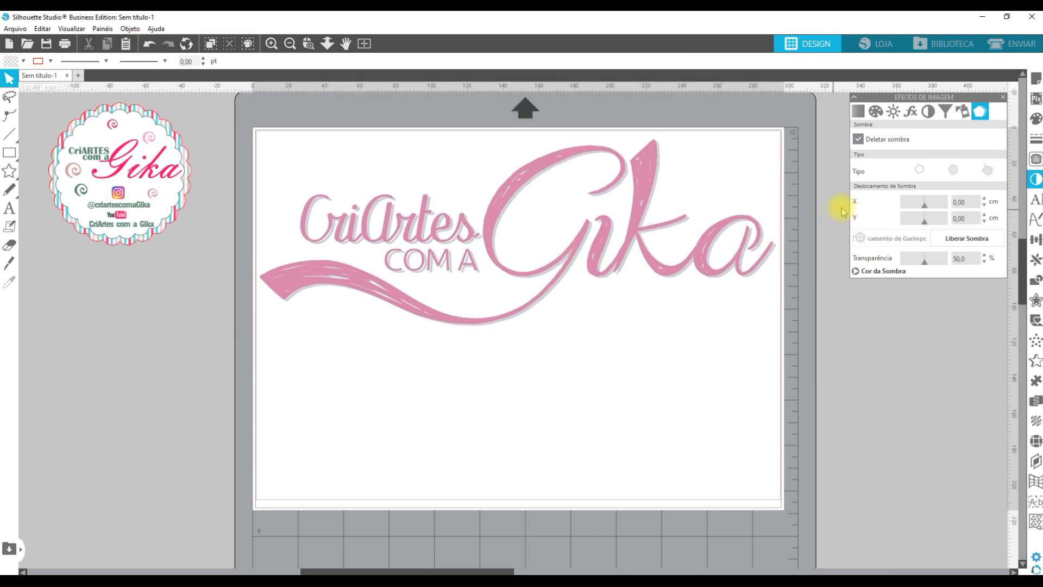
Step: Adjust the logo's shadow displacement with its on-canvas control point to about X 0.22 cm and Y 0.11 cm
click(719, 246)
click(873, 243)
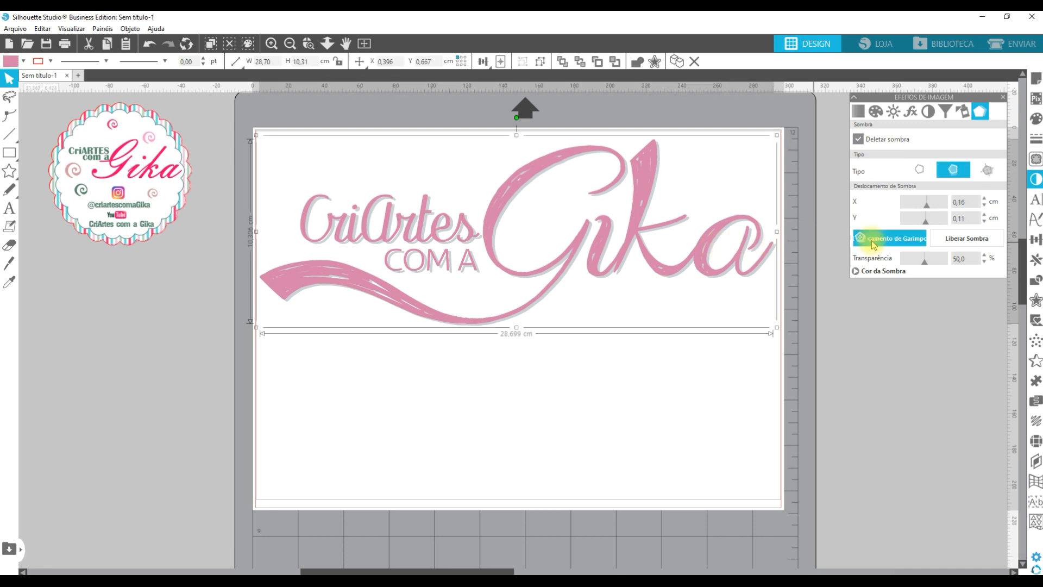
click(872, 242)
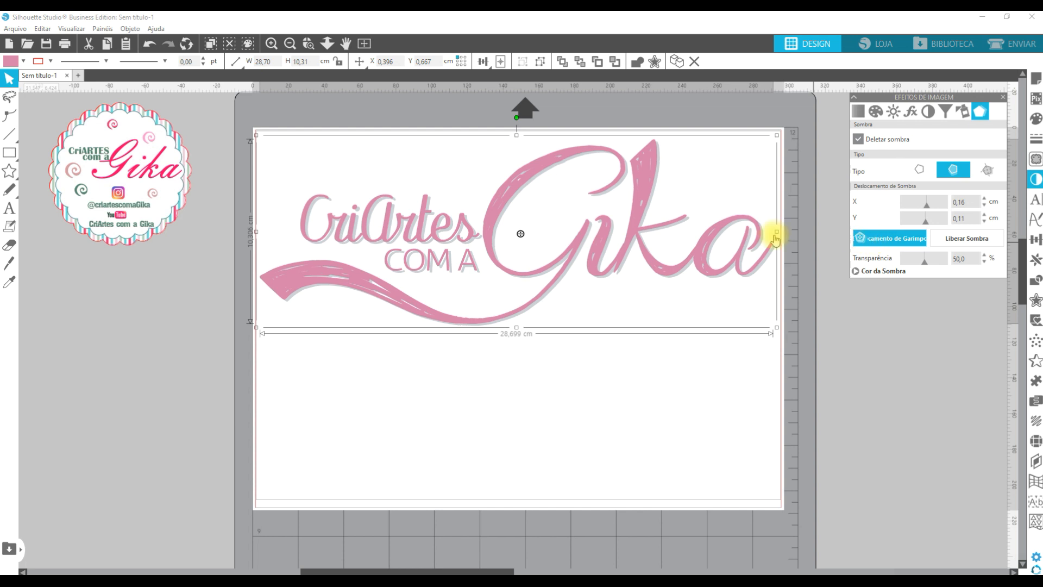
click(521, 234)
mouse_move(521, 234)
mouse_down()
mouse_move(530, 226)
mouse_move(504, 235)
mouse_up()
mouse_move(506, 232)
mouse_down()
mouse_move(538, 263)
mouse_move(533, 233)
mouse_move(521, 236)
mouse_up()
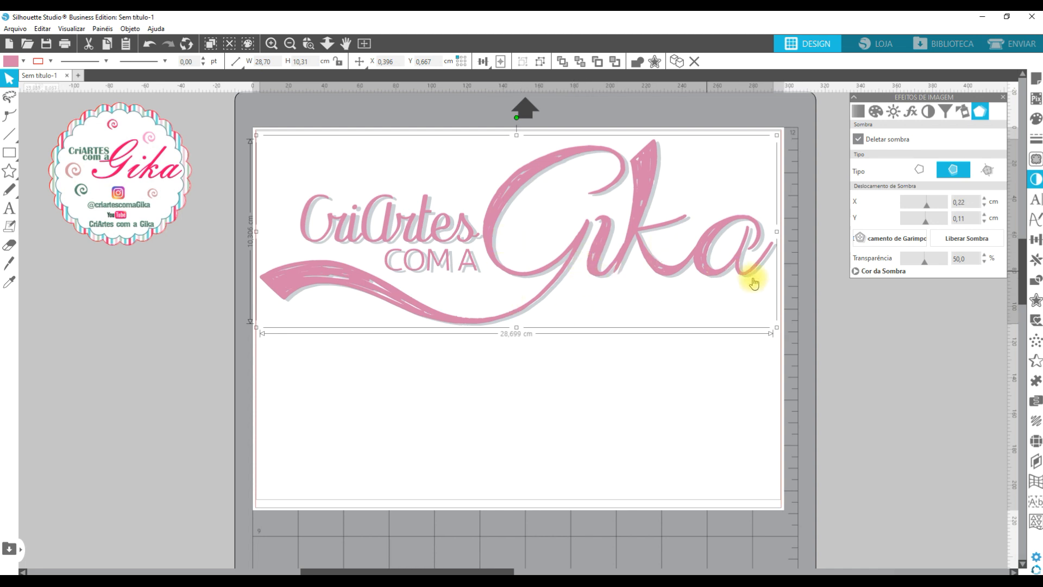
Step: Change the logo's shadow color to pink CB88A7
click(853, 271)
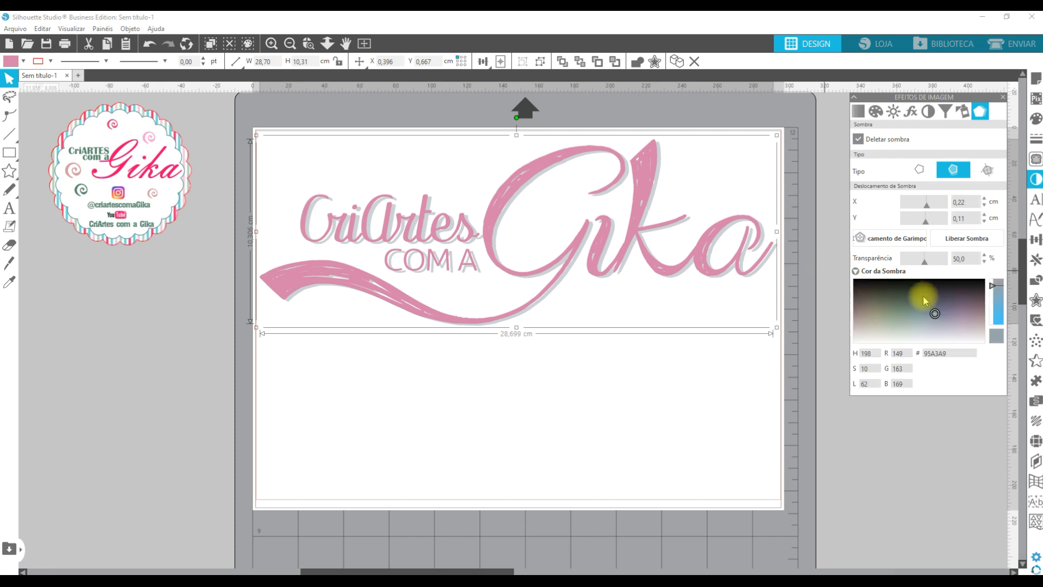
mouse_move(935, 316)
mouse_down()
mouse_move(981, 293)
mouse_move(941, 294)
mouse_move(894, 328)
mouse_move(861, 290)
mouse_move(962, 300)
mouse_move(978, 334)
mouse_up()
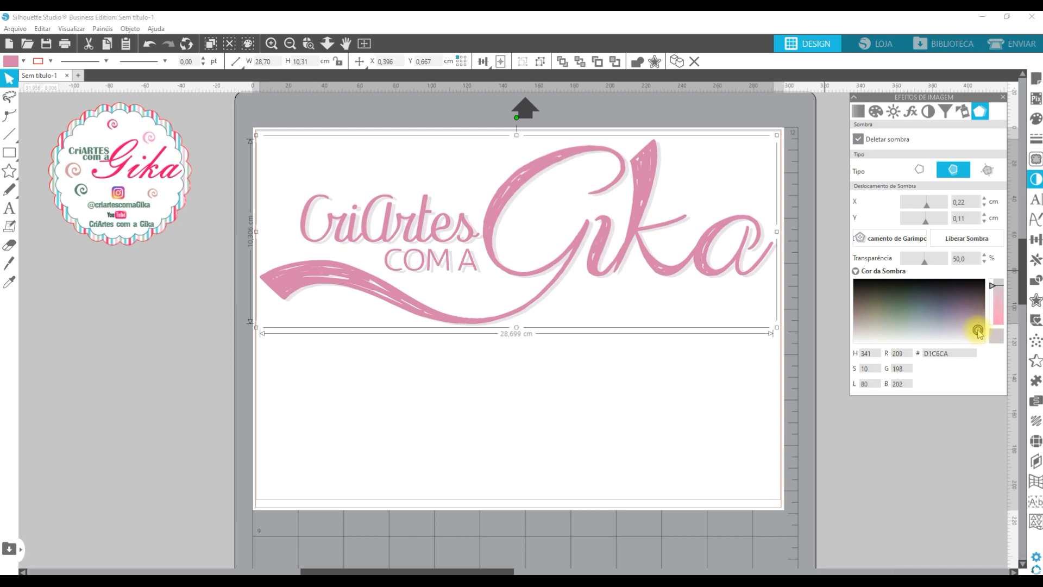
drag(976, 328, 978, 326)
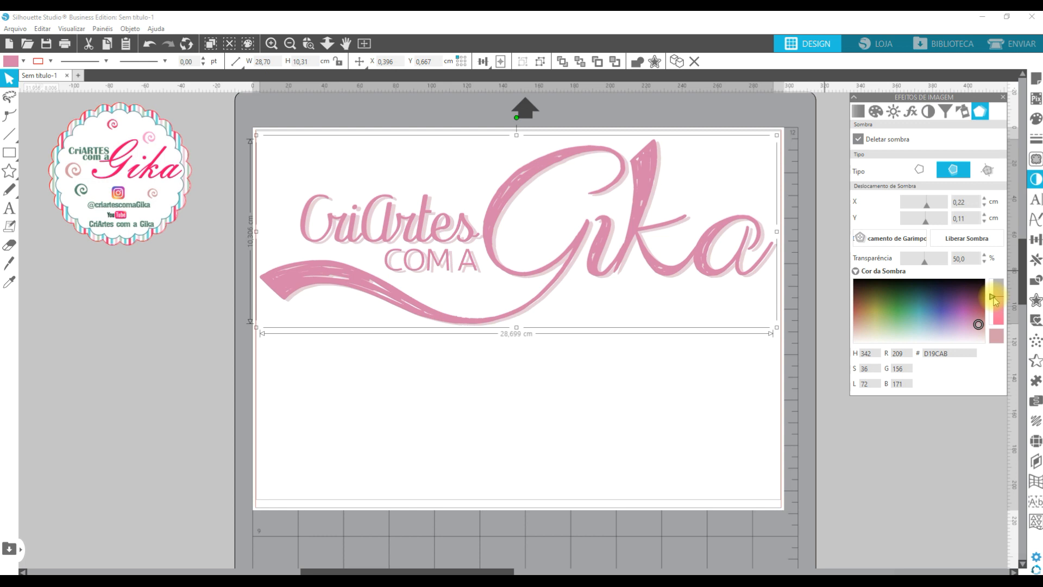
click(978, 325)
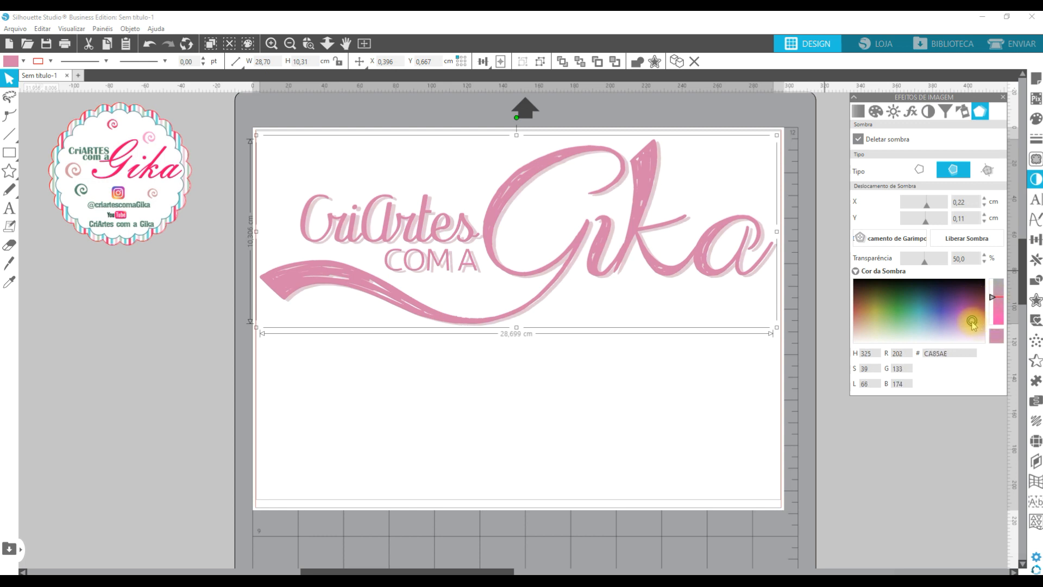
drag(973, 325, 976, 326)
Step: Move the logo down to about Y 1.275 cm and release its pink shadow as a separate object
drag(686, 278, 666, 269)
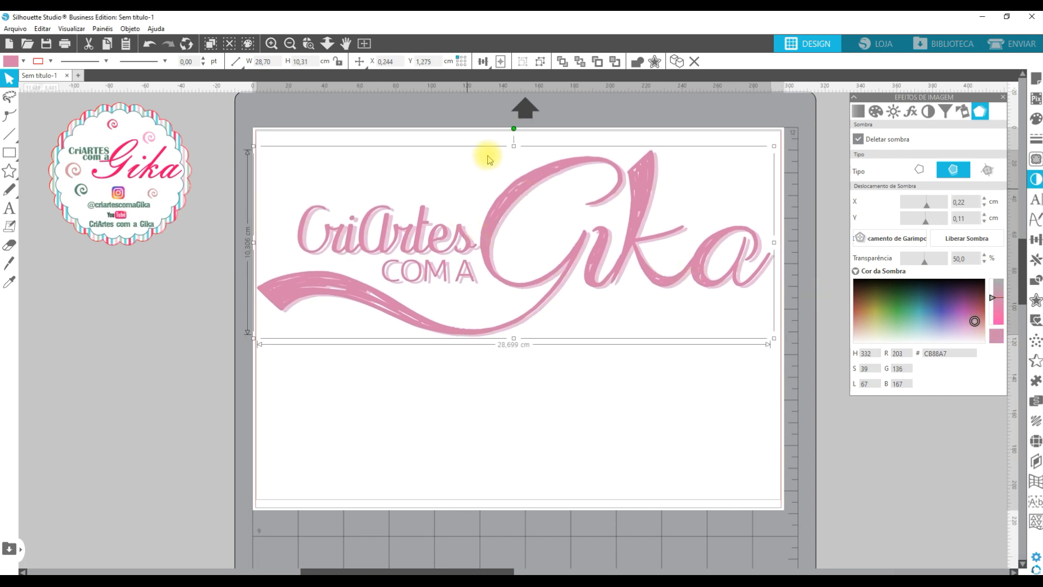
drag(515, 128, 519, 184)
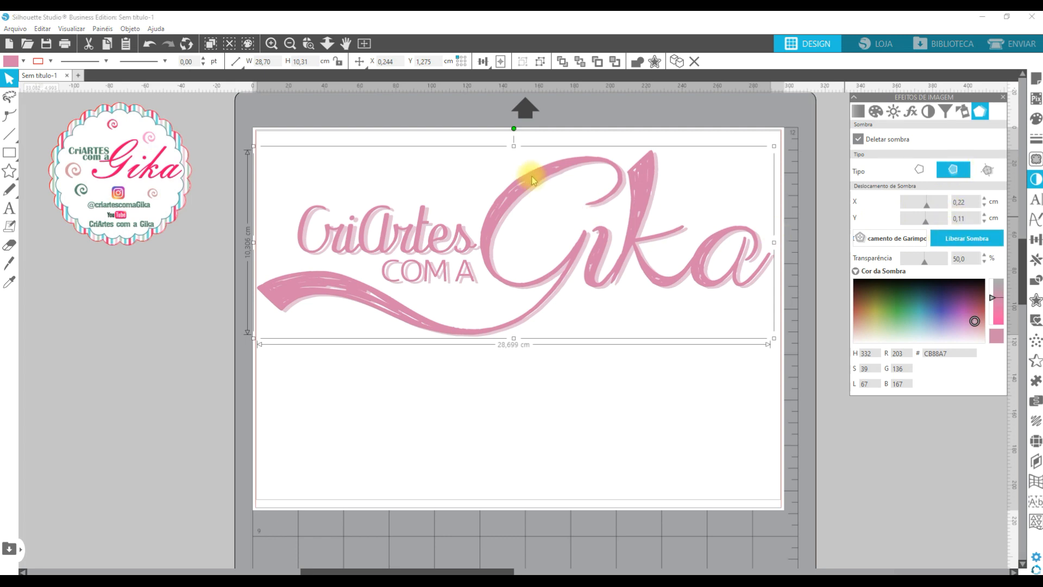
drag(514, 128, 514, 156)
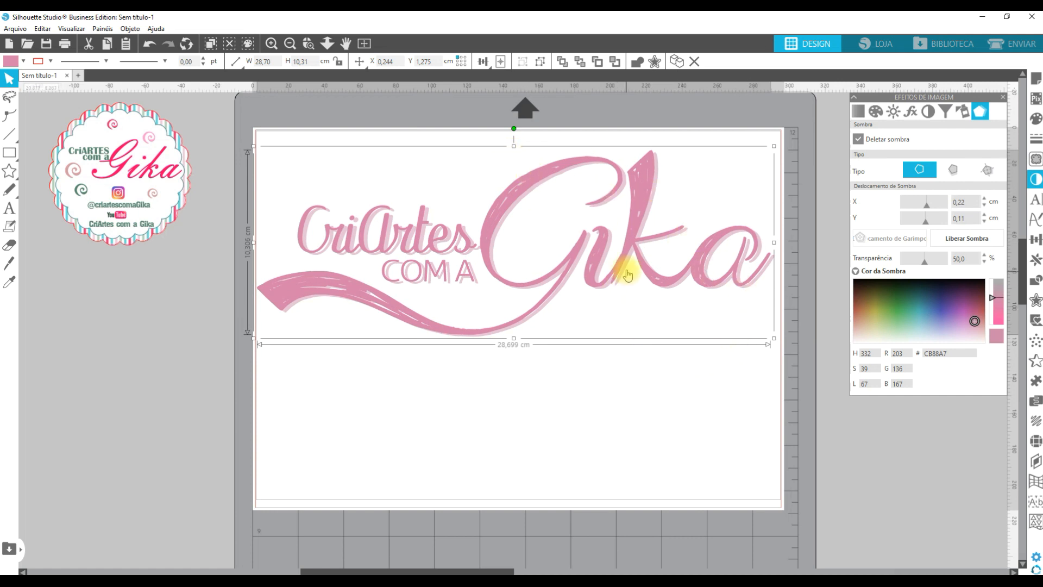
click(149, 44)
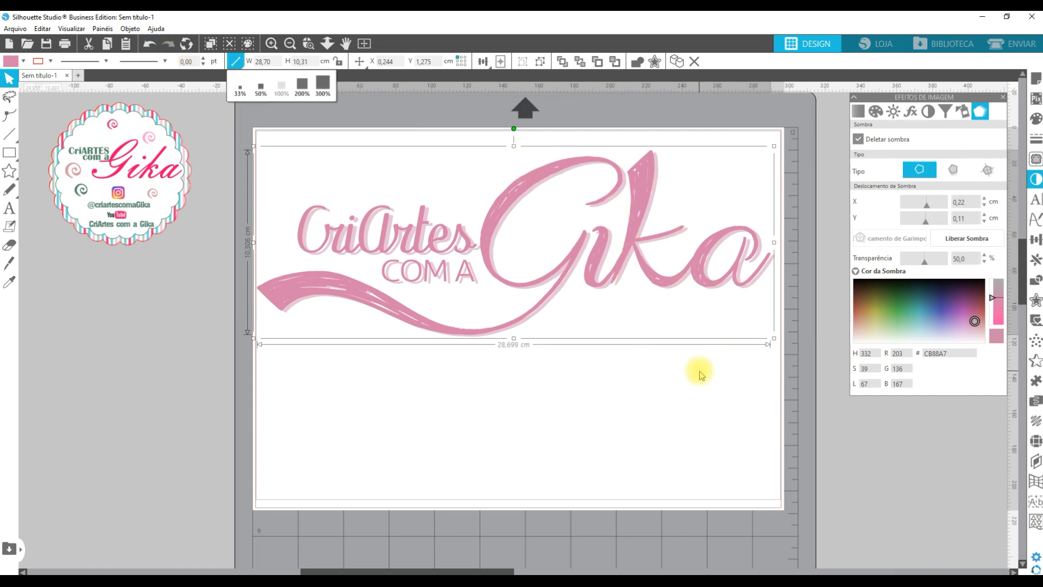
Step: Try moving the logo up and away from its released pink shadow, and undo the move
drag(699, 372, 385, 196)
click(619, 360)
mouse_move(633, 241)
mouse_down()
mouse_move(635, 227)
mouse_move(627, 244)
mouse_up()
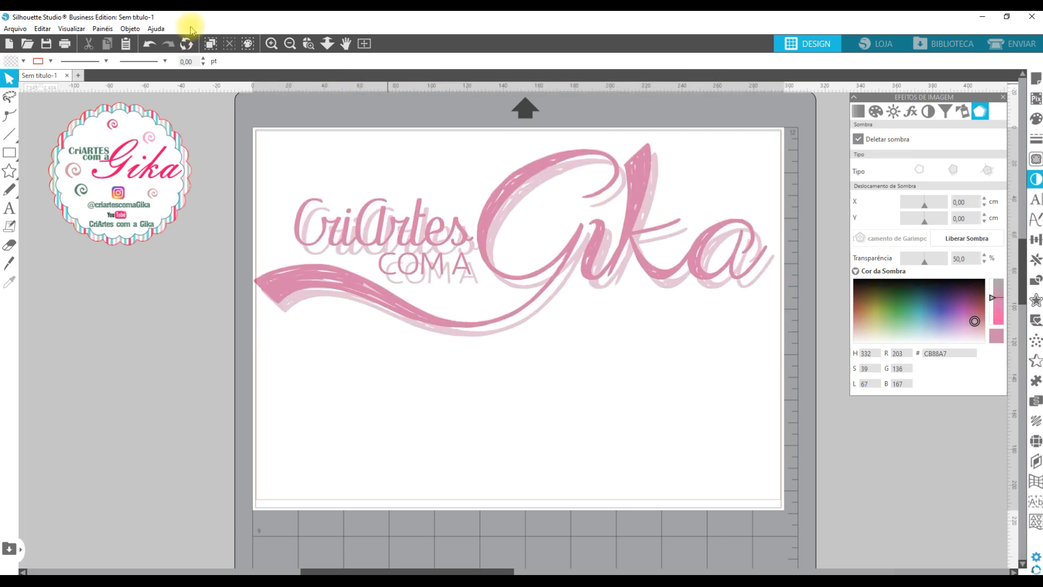
click(148, 45)
click(148, 45)
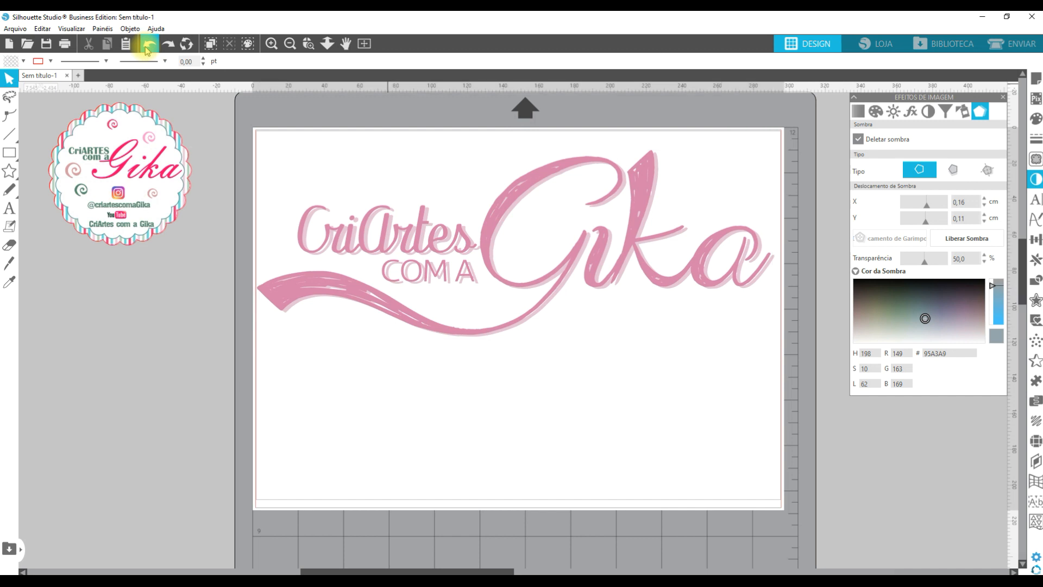
Step: Place the shadowless logo below the shadowed one on the page, at about X 0.487 and Y 9.767 cm
drag(570, 251, 593, 407)
click(574, 251)
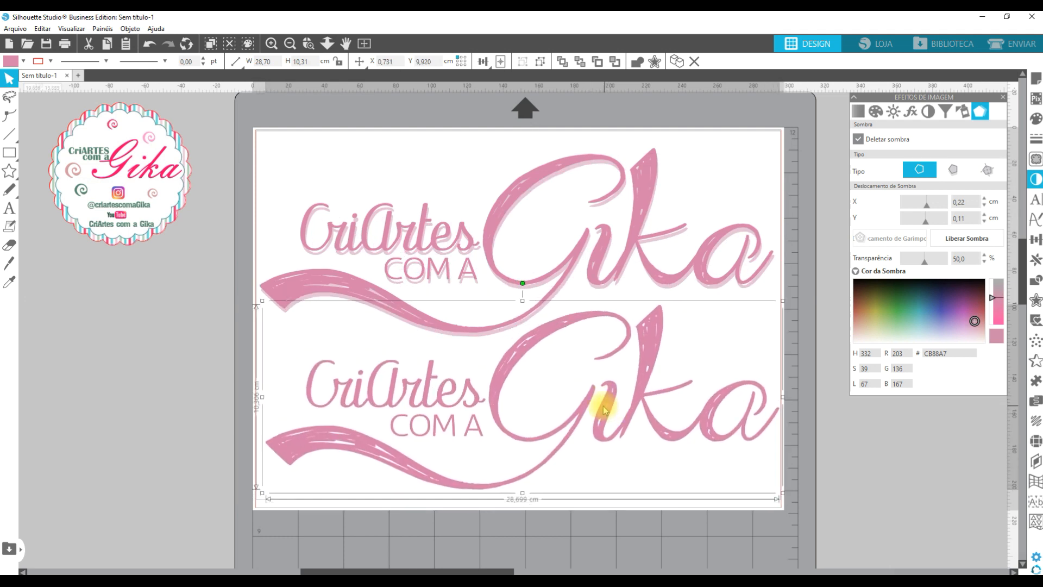
click(595, 262)
drag(611, 273, 654, 366)
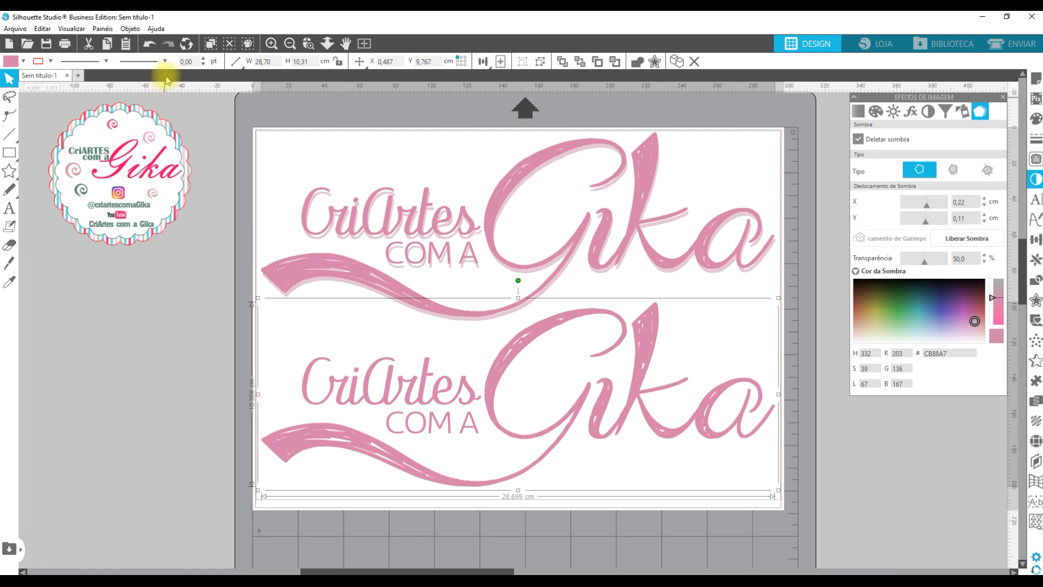
Step: Switch the program's feature display to Standard Edition and deselect the lower logo
click(156, 29)
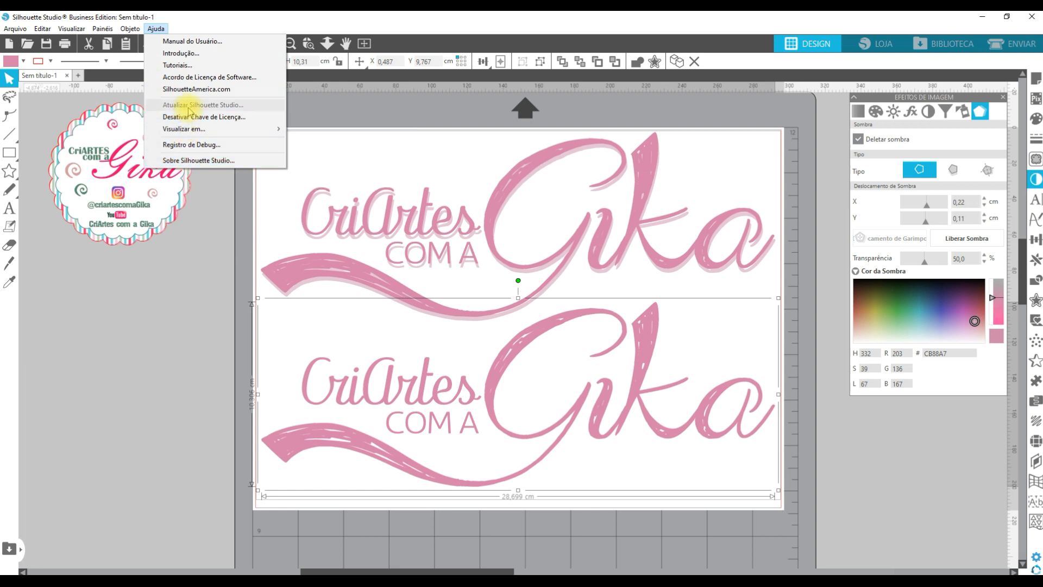
mouse_move(228, 129)
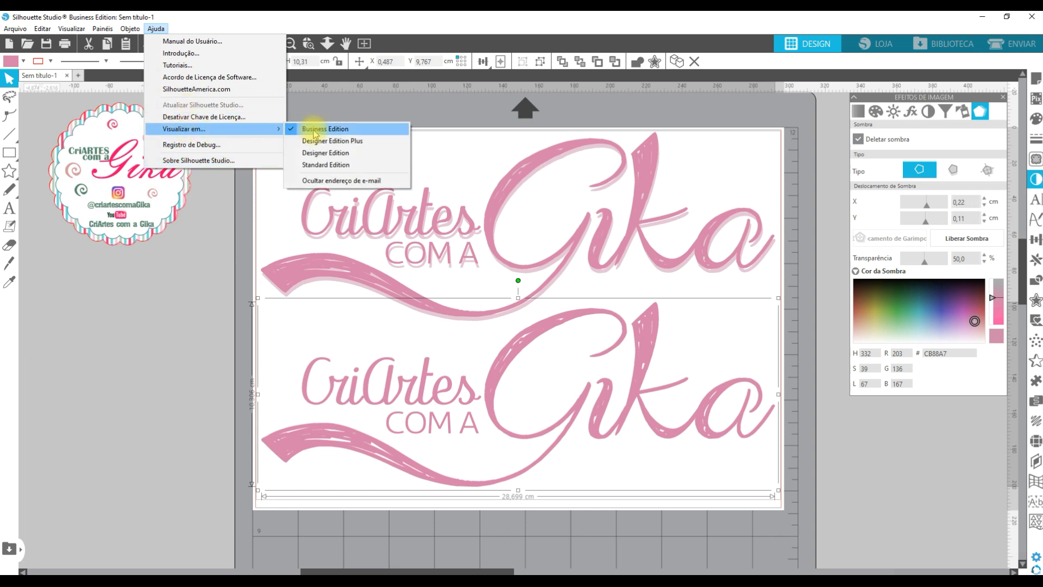
click(335, 170)
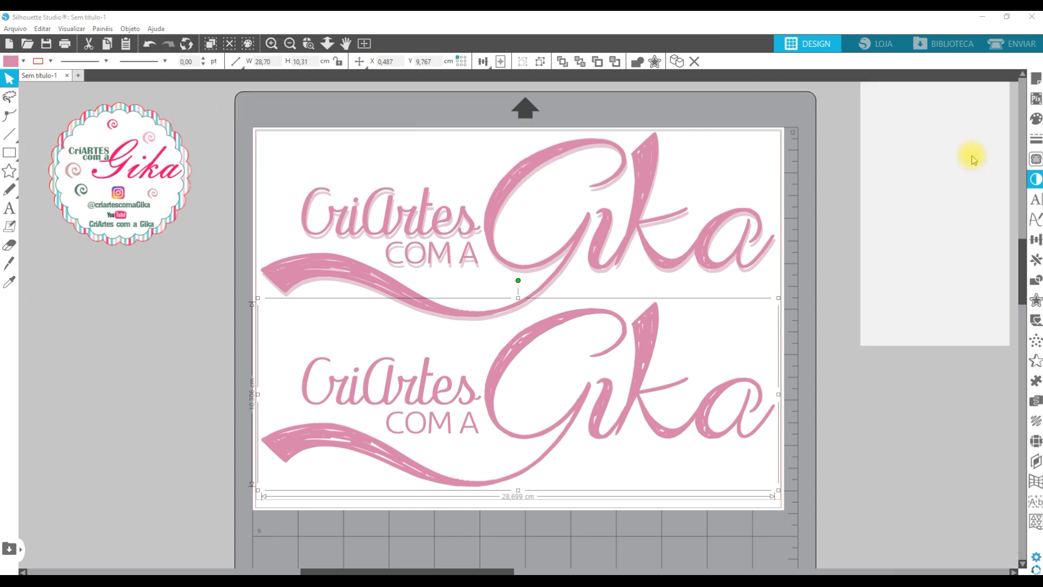
click(123, 340)
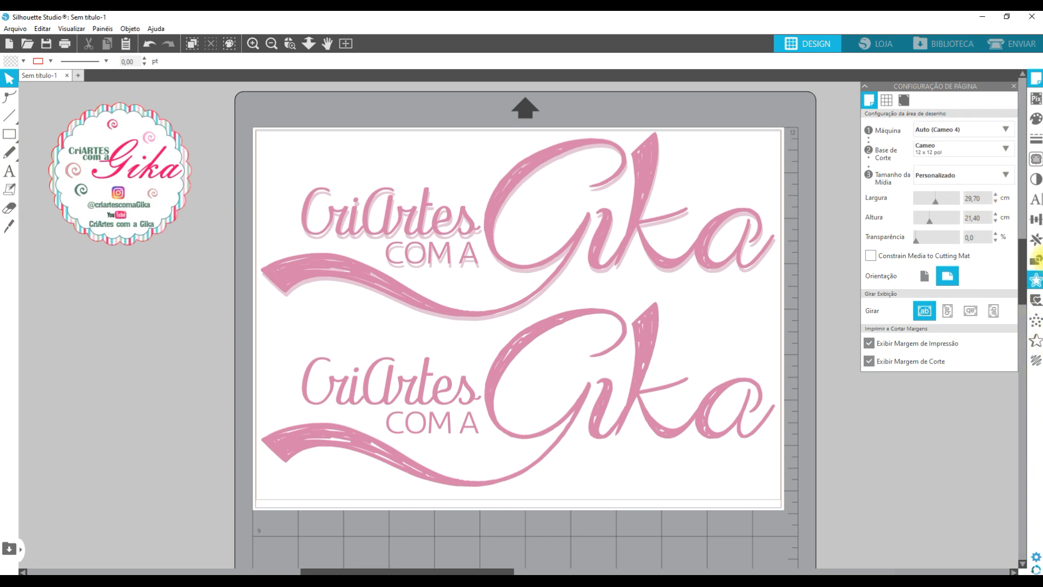
Step: Open the image effects for the lower shadowless logo and duplicate it, offsetting the copy to about X 1.796 and Y 11.289 cm
click(729, 482)
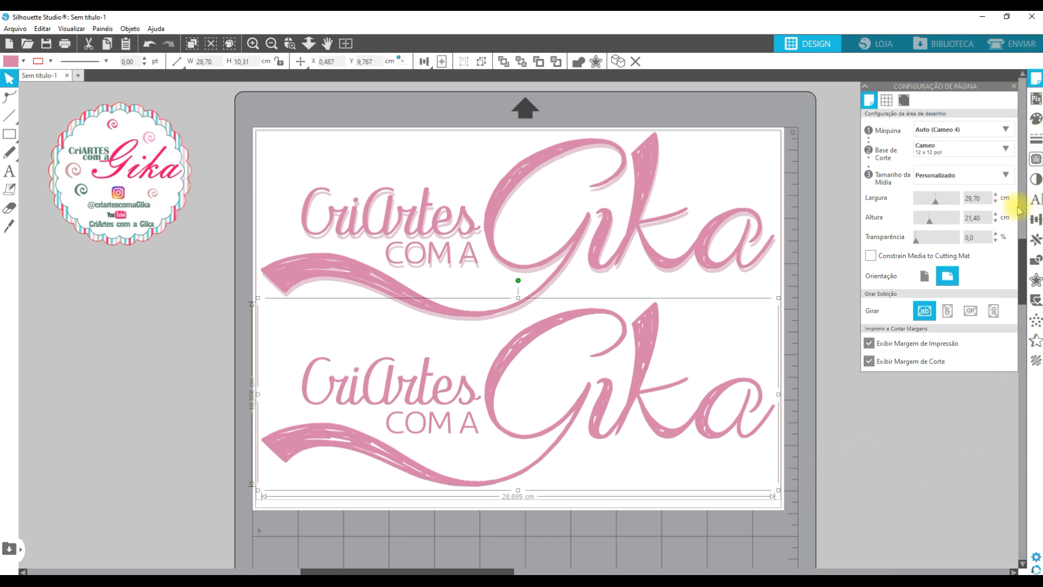
click(1036, 179)
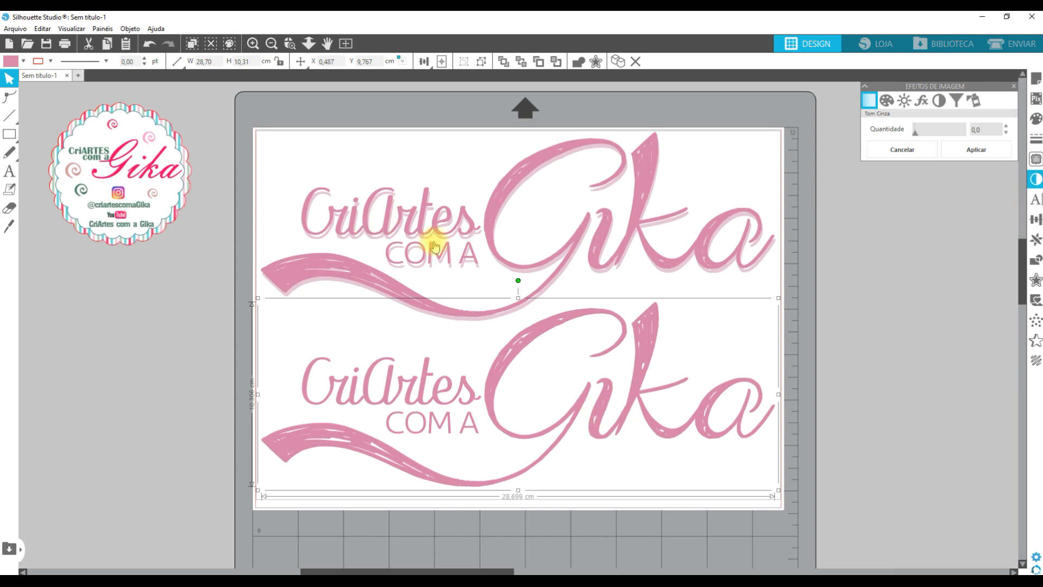
key(ctrl+d)
drag(527, 352, 495, 356)
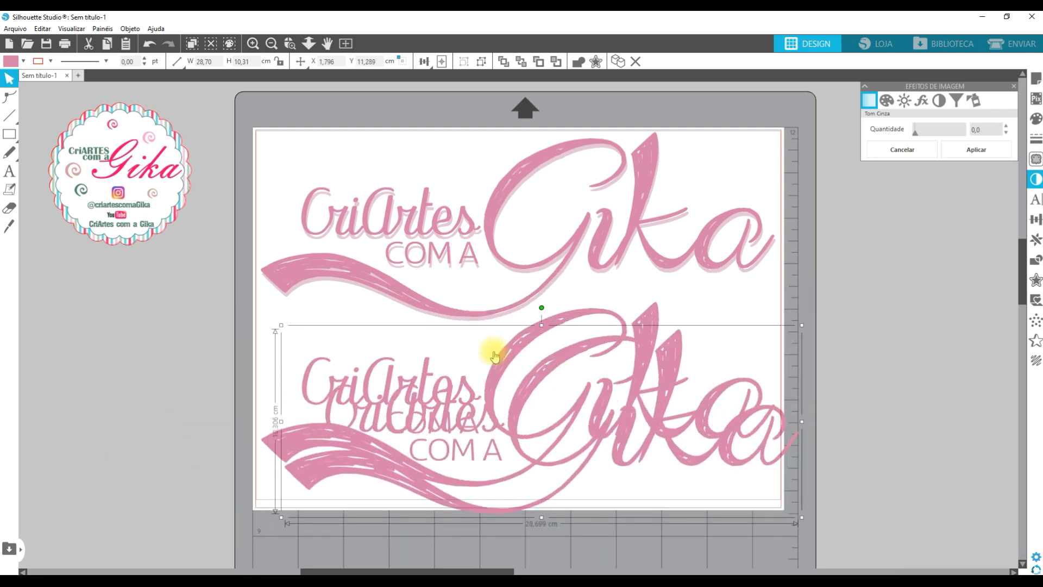
Step: Fill the duplicated logo with the light pink sampled from the upper logo's shadow, and edit the copy's outline color
click(24, 61)
click(125, 81)
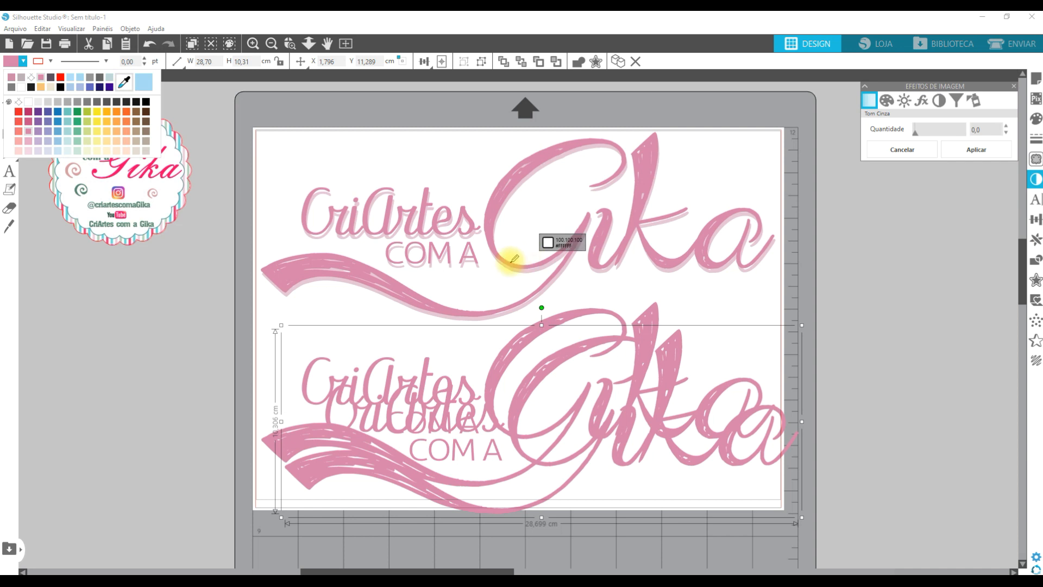
click(474, 235)
click(474, 235)
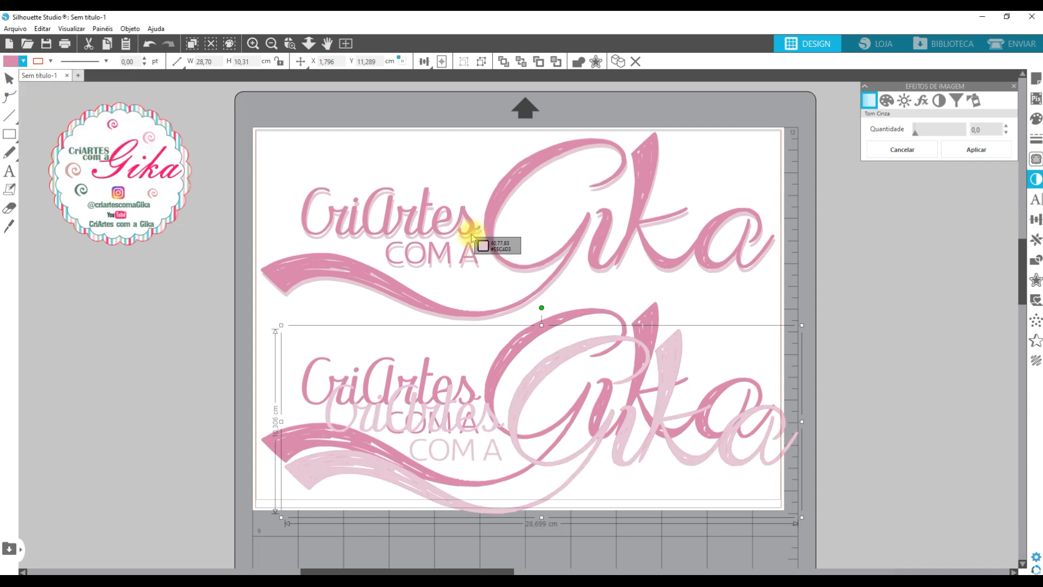
click(51, 63)
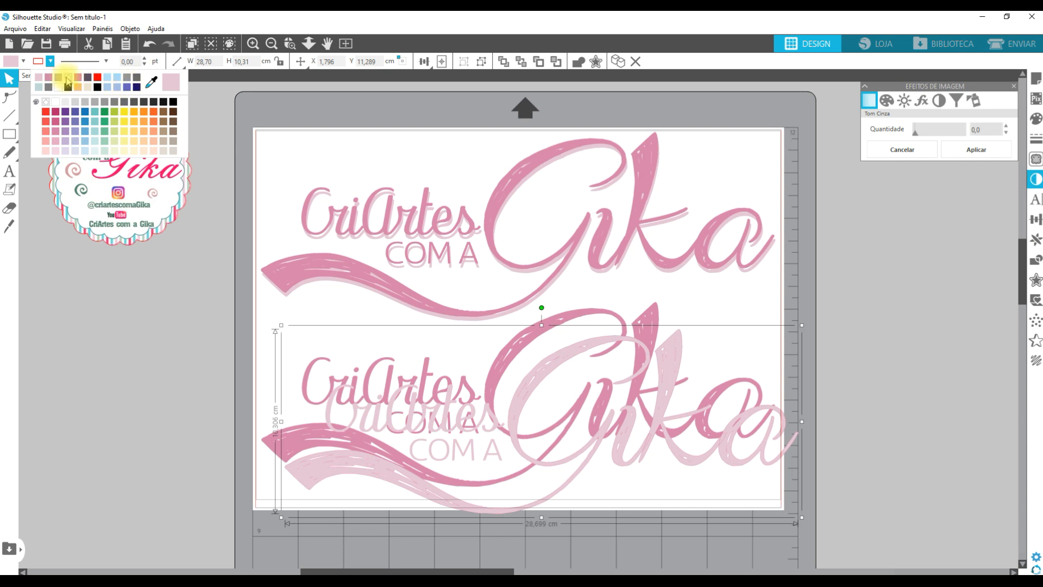
click(66, 80)
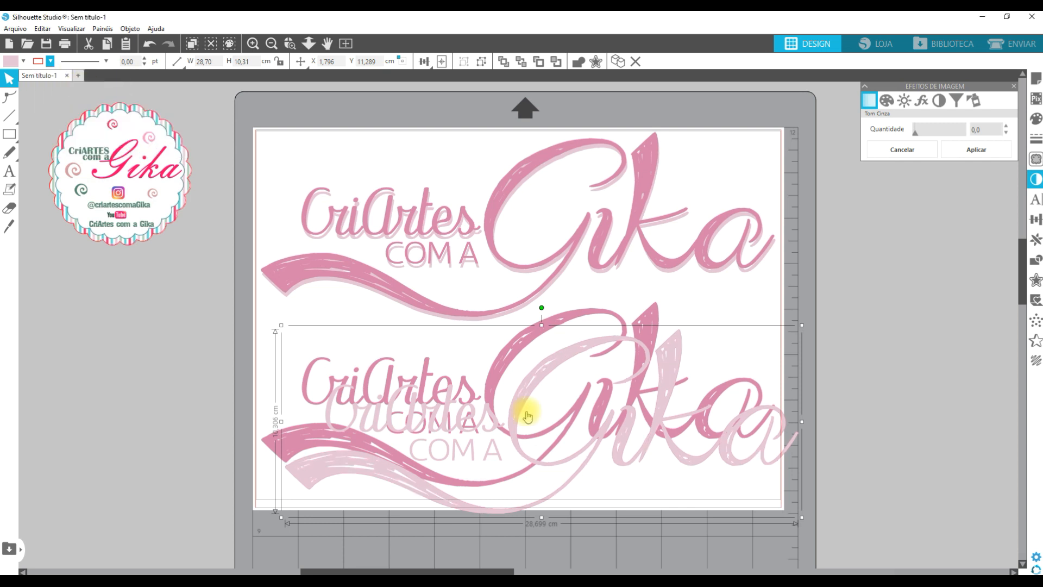
Step: Send the light pink copy to the back and place it behind the lower logo at about X 0.731 and Y 9.950 cm
right_click(586, 459)
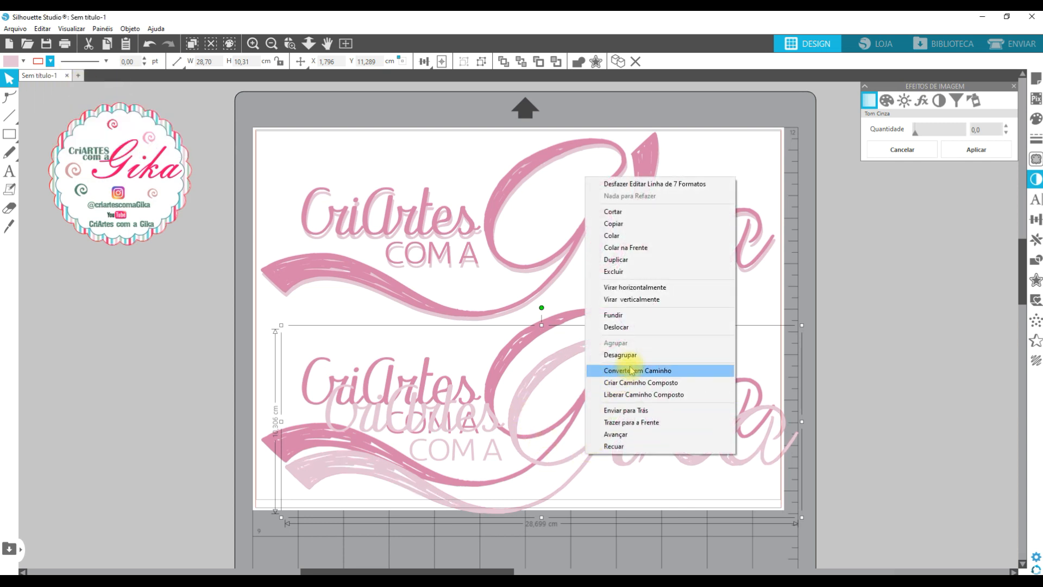
click(630, 411)
drag(615, 458, 602, 438)
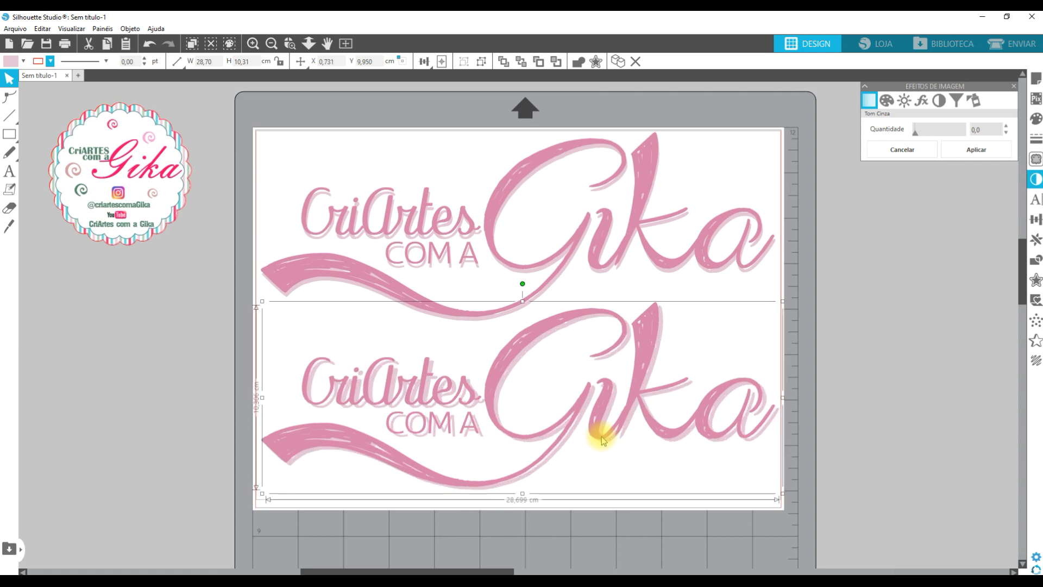
Step: Fine-tune the lower logo's offset over its light pink copy, placing the logo at about X 0.639 and Y 9.707 cm
click(584, 506)
click(344, 363)
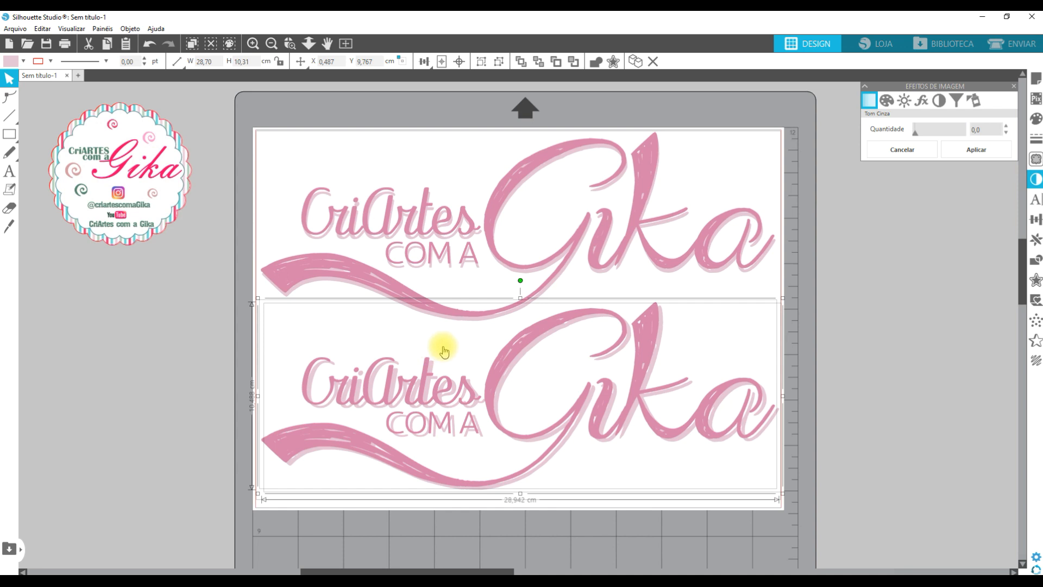
click(516, 300)
mouse_move(544, 323)
mouse_down()
mouse_move(421, 373)
mouse_move(552, 328)
mouse_move(538, 324)
mouse_up()
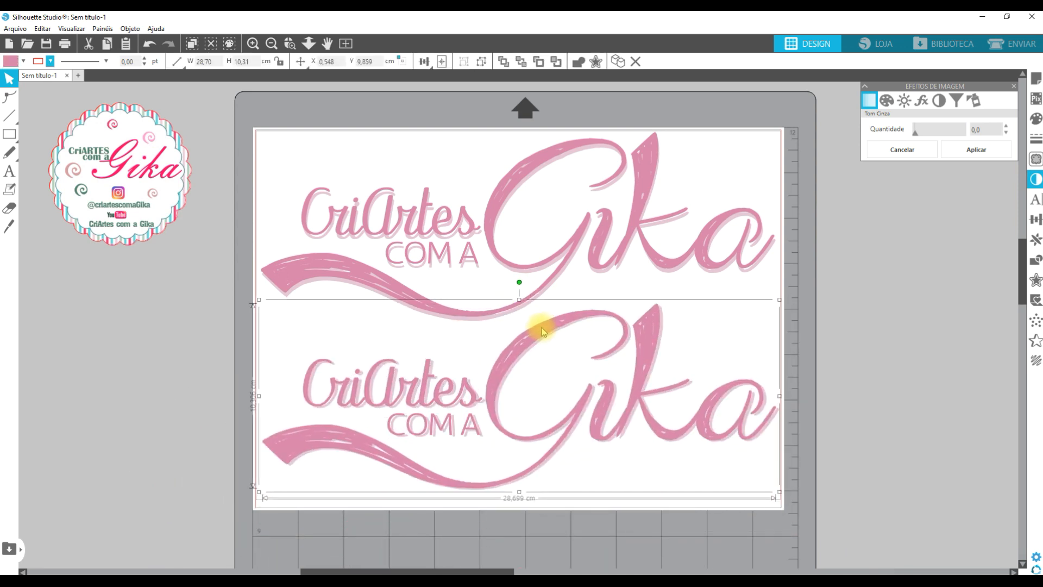
mouse_move(527, 341)
mouse_down()
mouse_move(563, 358)
mouse_move(466, 368)
mouse_move(540, 354)
mouse_move(562, 362)
mouse_move(540, 366)
mouse_move(482, 344)
mouse_move(531, 349)
mouse_move(519, 353)
mouse_move(531, 363)
mouse_move(526, 354)
mouse_up()
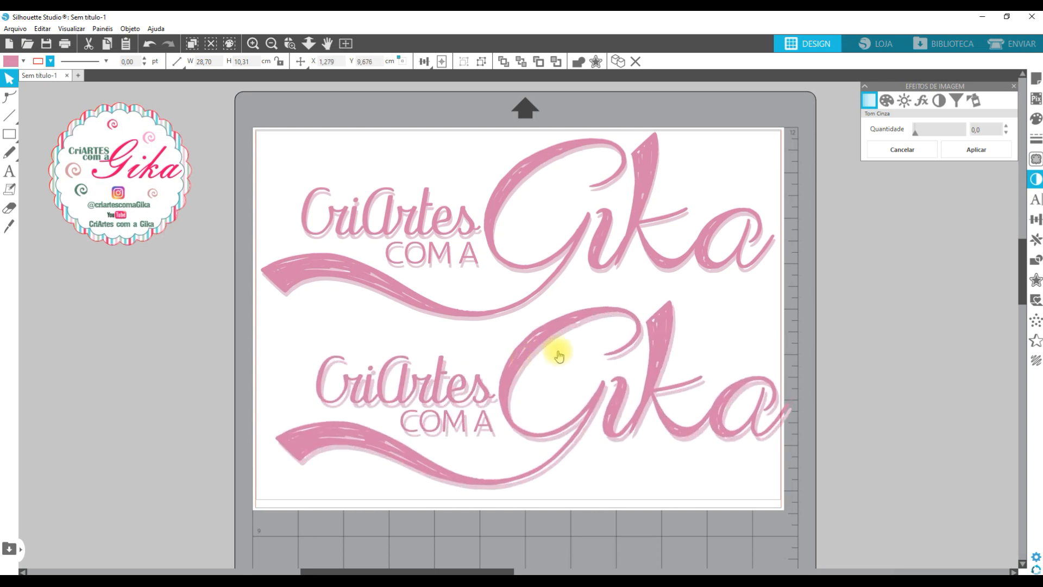
click(545, 402)
mouse_move(570, 426)
mouse_down()
mouse_move(559, 428)
mouse_move(569, 433)
mouse_up()
click(581, 508)
drag(576, 512, 477, 401)
click(583, 512)
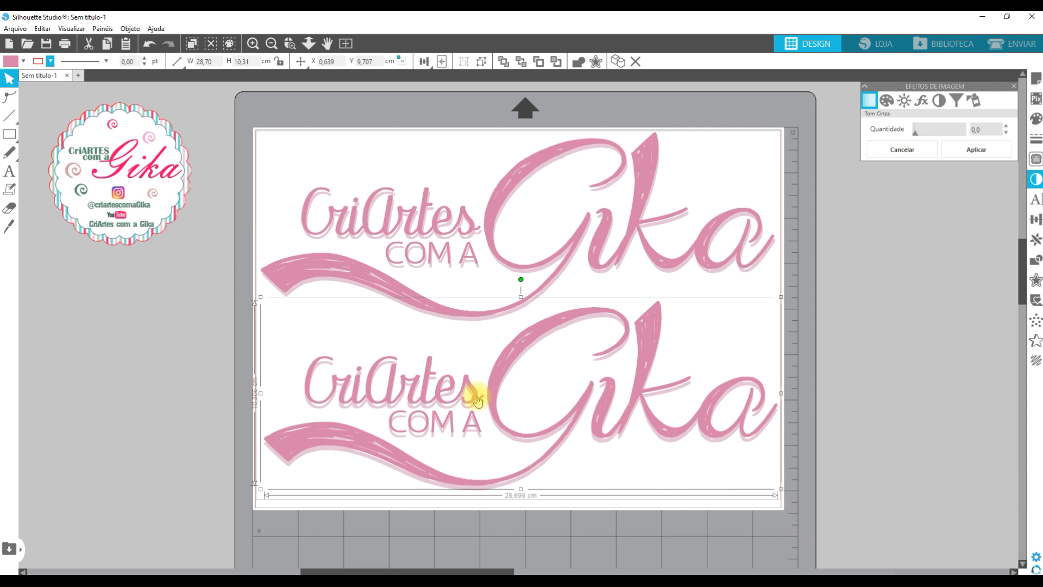
click(396, 154)
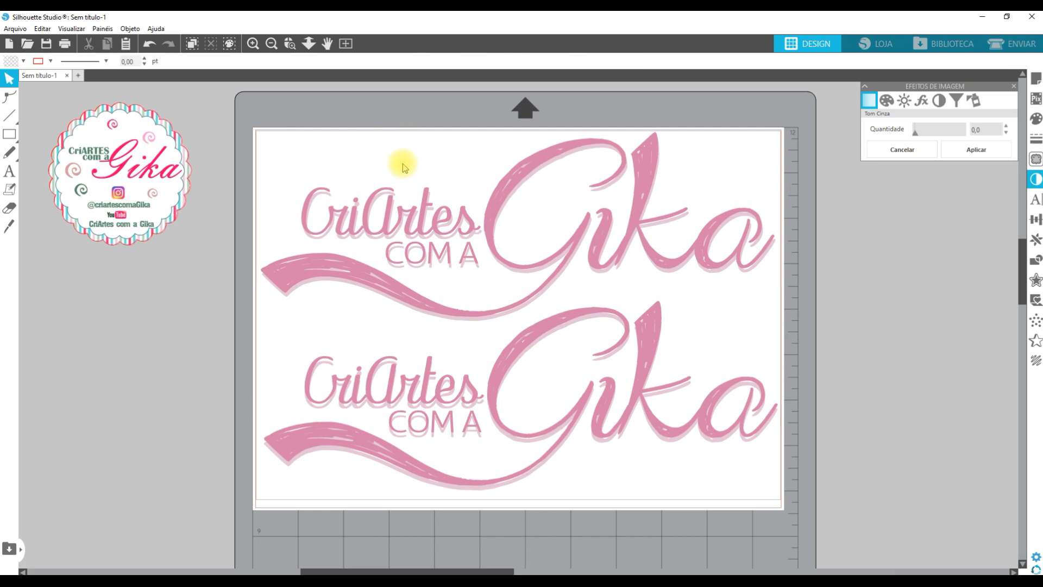